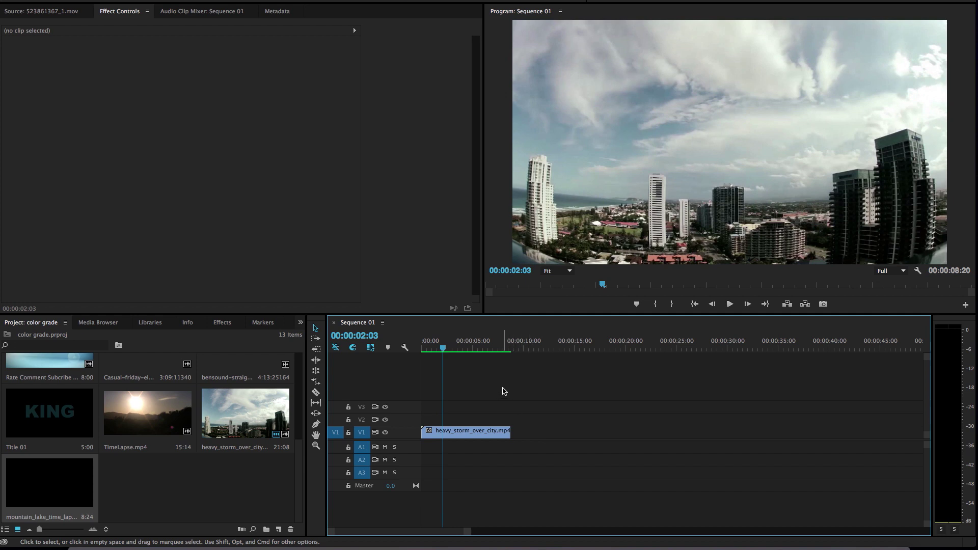
Step: Rewind Sequence 01 and play back the heavy_storm_over_city clip to preview it
{"action": "left_click_drag", "start_coordinate": [446, 347], "coordinate": [406, 345]}
{"action": "key", "text": "space"}
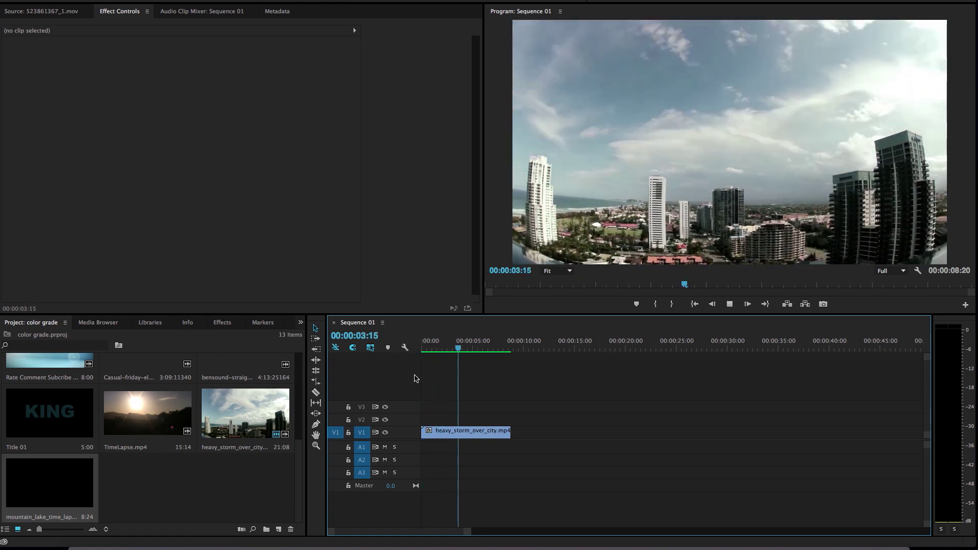
{"action": "key", "text": "space"}
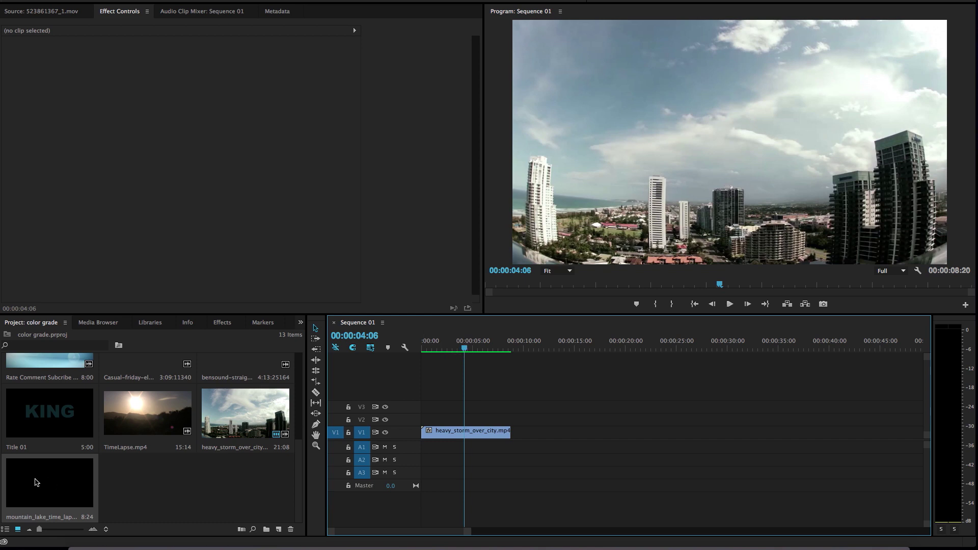
Step: Place mountain_lake_time_lapse.mov on V2 at 00:00:00:00, then render and play previews
{"action": "left_click_drag", "start_coordinate": [36, 484], "coordinate": [422, 419]}
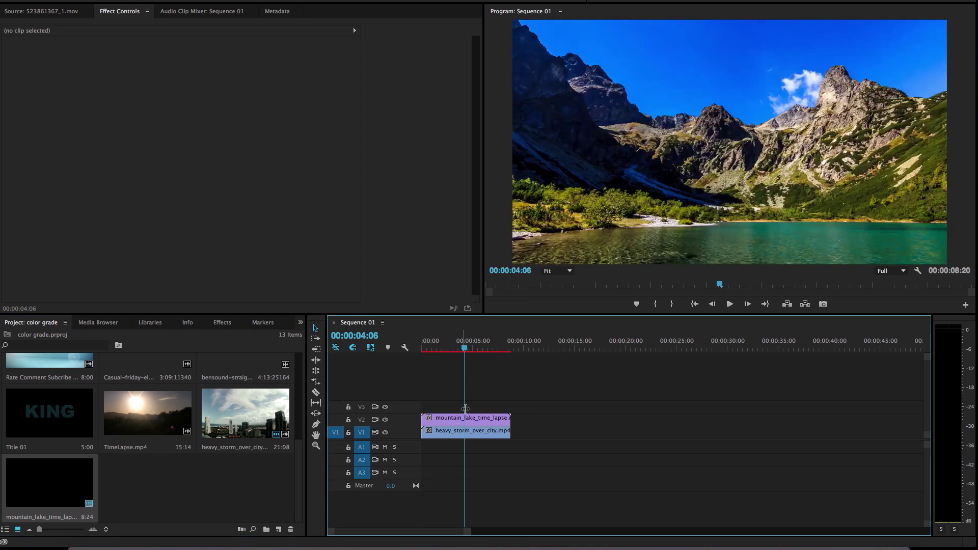
{"action": "left_click", "coordinate": [432, 347]}
{"action": "left_click_drag", "start_coordinate": [433, 348], "coordinate": [458, 368]}
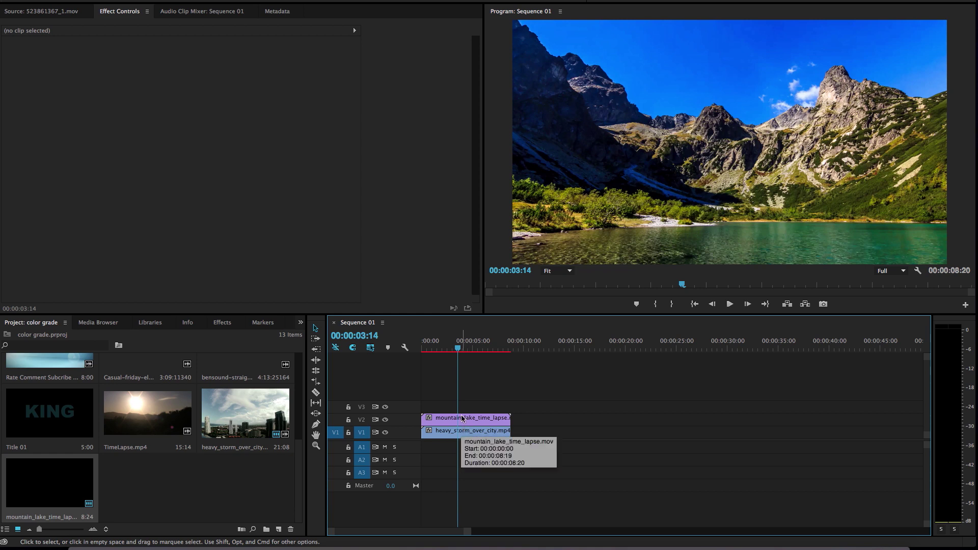
{"action": "key", "text": "Return"}
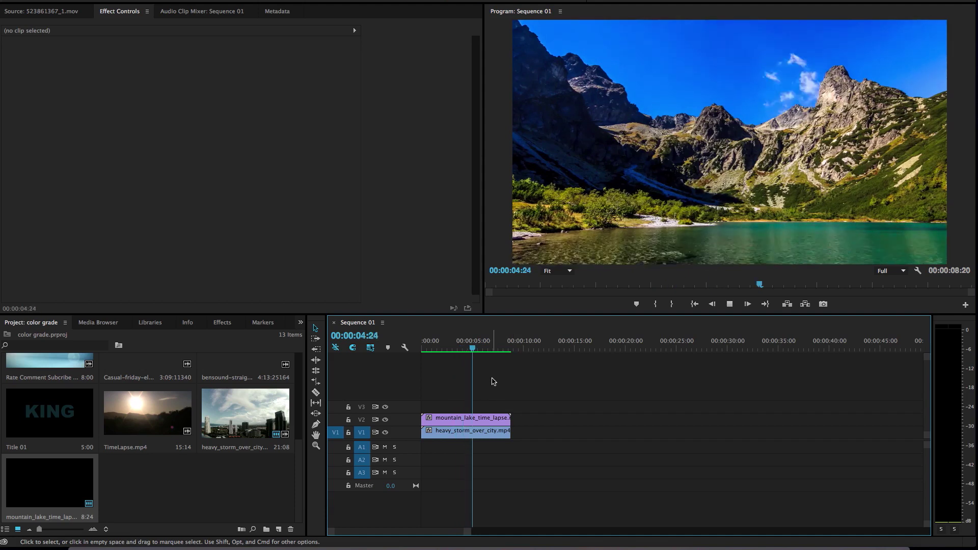
{"action": "key", "text": "space"}
Step: Shift the heavy_storm_over_city clip later on V1, then move it back to 00:00:00:00
{"action": "left_click", "coordinate": [463, 342]}
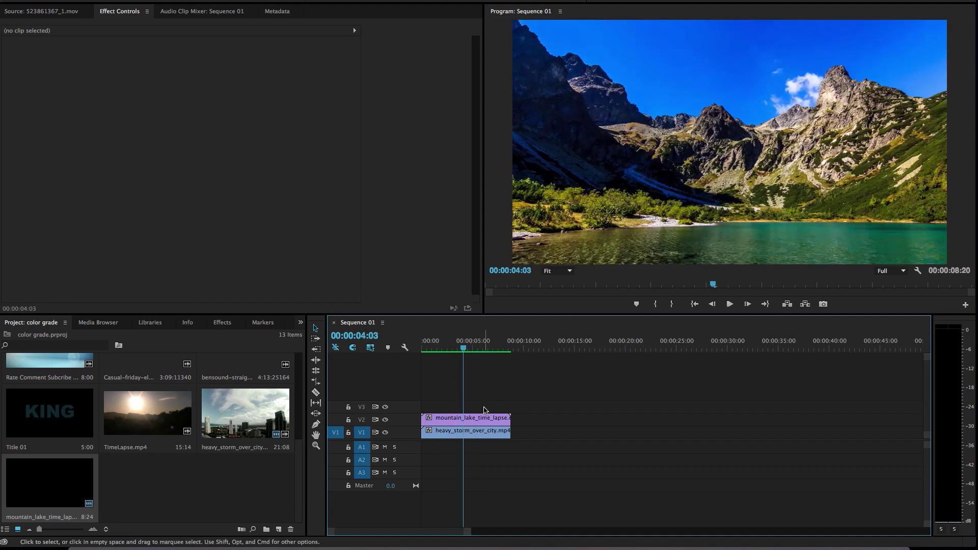
{"action": "left_click", "coordinate": [483, 435]}
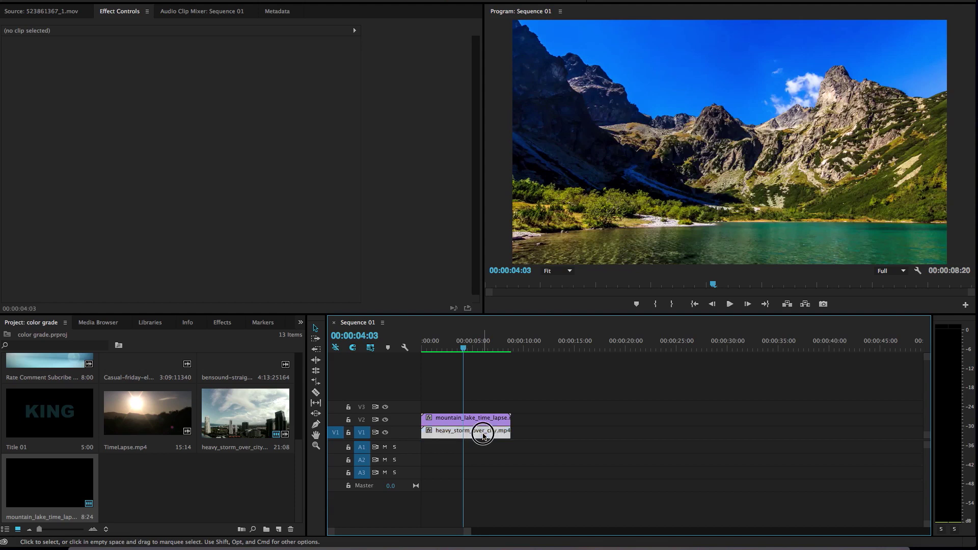
{"action": "left_click_drag", "start_coordinate": [483, 436], "coordinate": [584, 437]}
{"action": "left_click", "coordinate": [561, 347]}
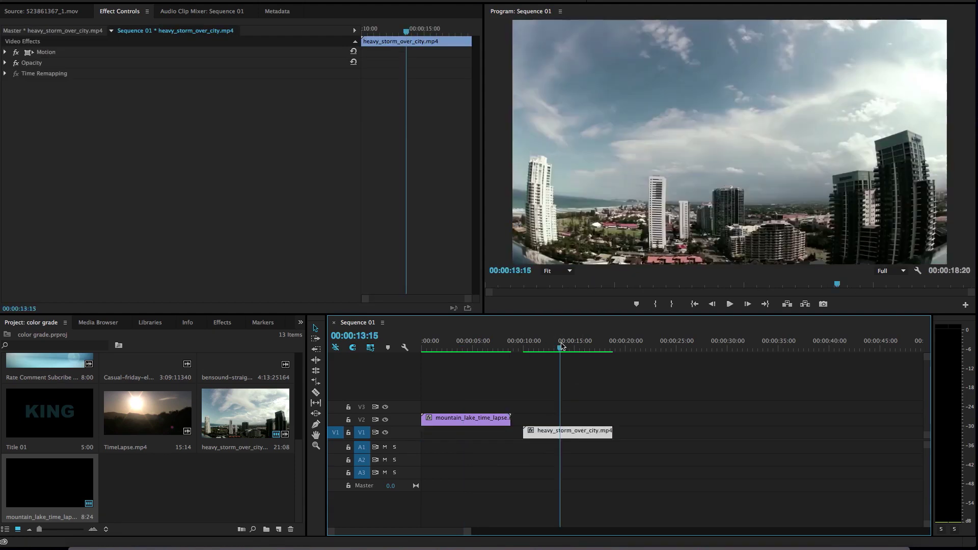
{"action": "left_click_drag", "start_coordinate": [577, 433], "coordinate": [462, 431]}
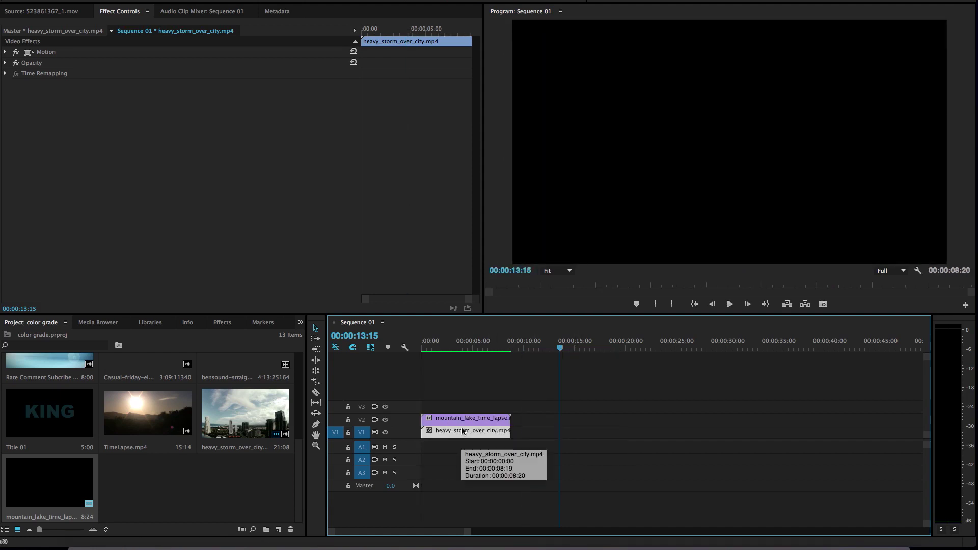
Step: Select the mountain_lake clip on V2 to load its Effect Controls
{"action": "left_click", "coordinate": [454, 349]}
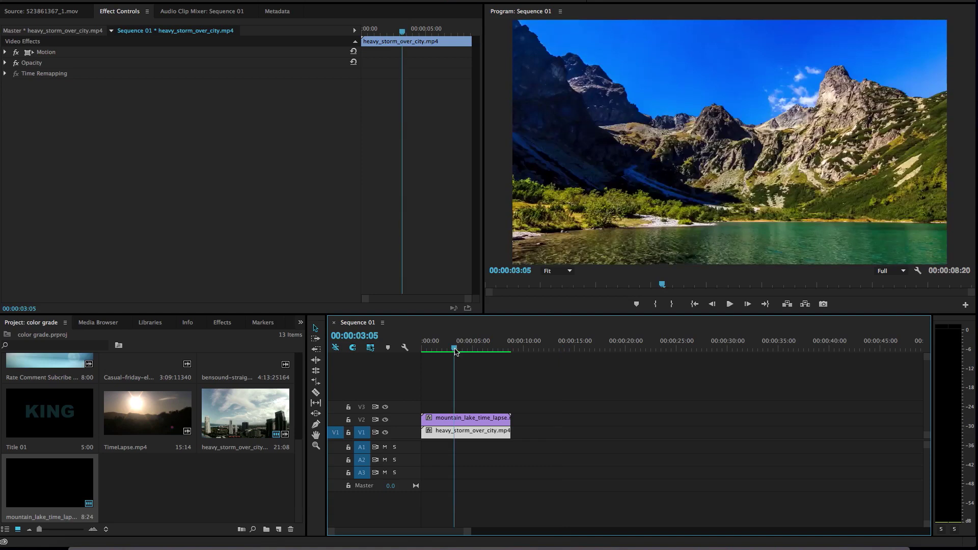
{"action": "left_click", "coordinate": [462, 418]}
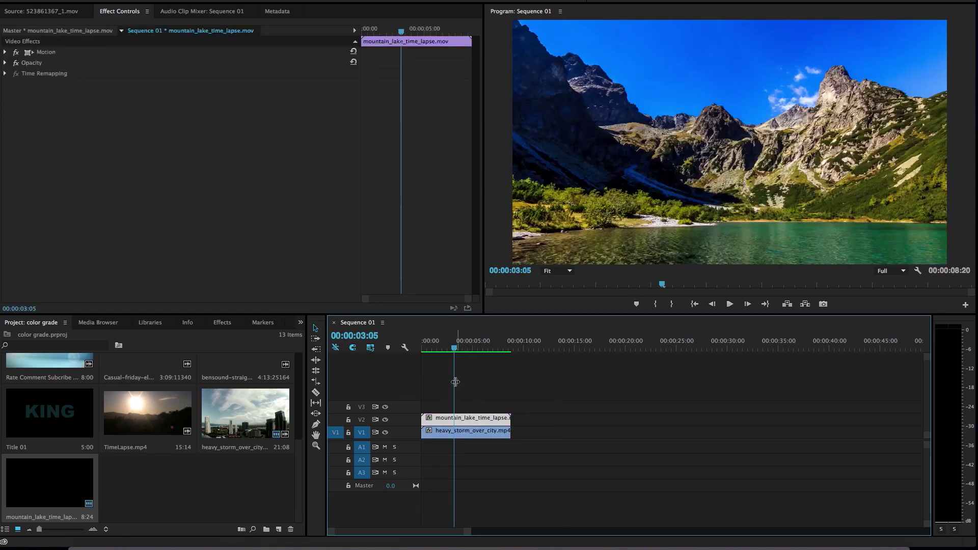
{"action": "left_click", "coordinate": [438, 349]}
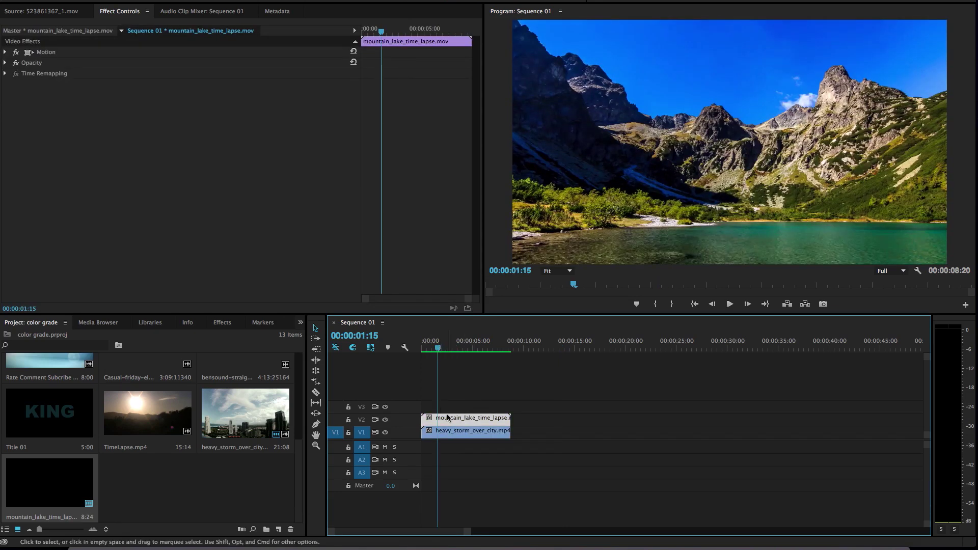
Step: Drag Linear Wipe from Video Effects > Transition onto mountain_lake_time_lapse.mov on V2
{"action": "left_click", "coordinate": [223, 322]}
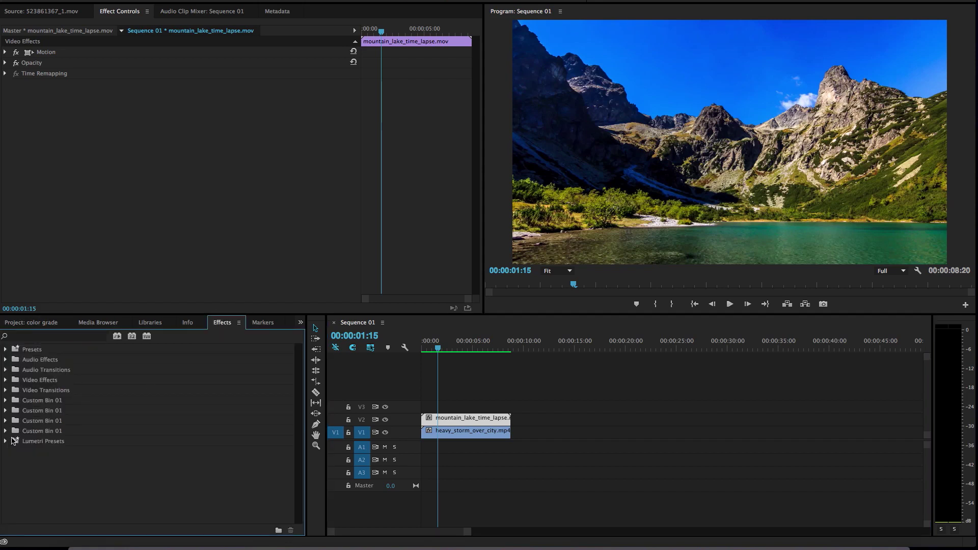
{"action": "left_click", "coordinate": [6, 380]}
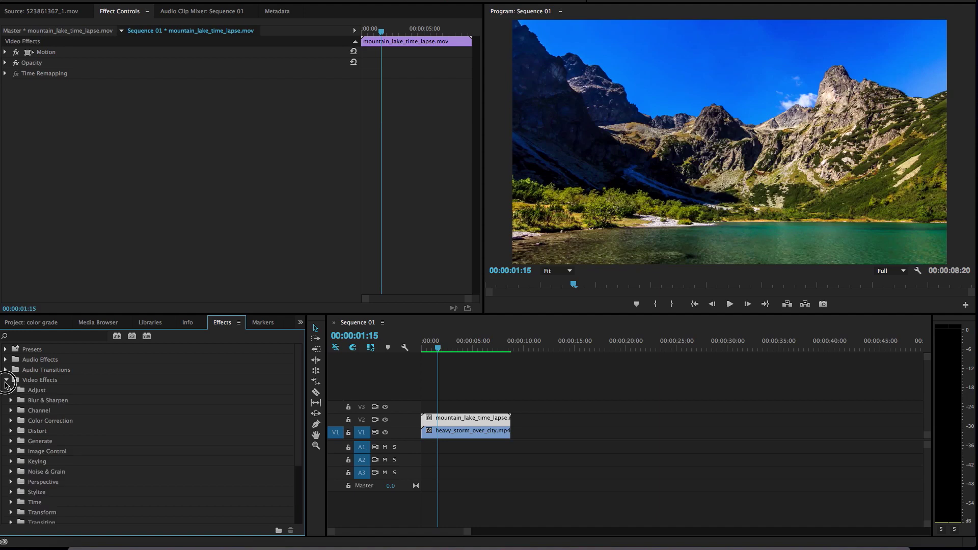
{"action": "scroll", "coordinate": [65, 469], "scroll_direction": "down", "scroll_amount": 4}
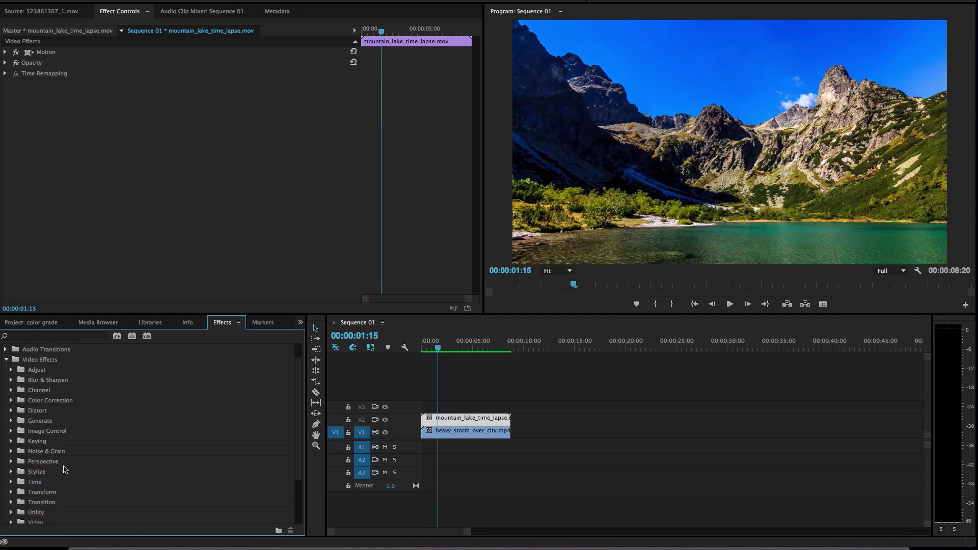
{"action": "scroll", "coordinate": [66, 469], "scroll_direction": "down", "scroll_amount": 4}
{"action": "left_click", "coordinate": [11, 438]}
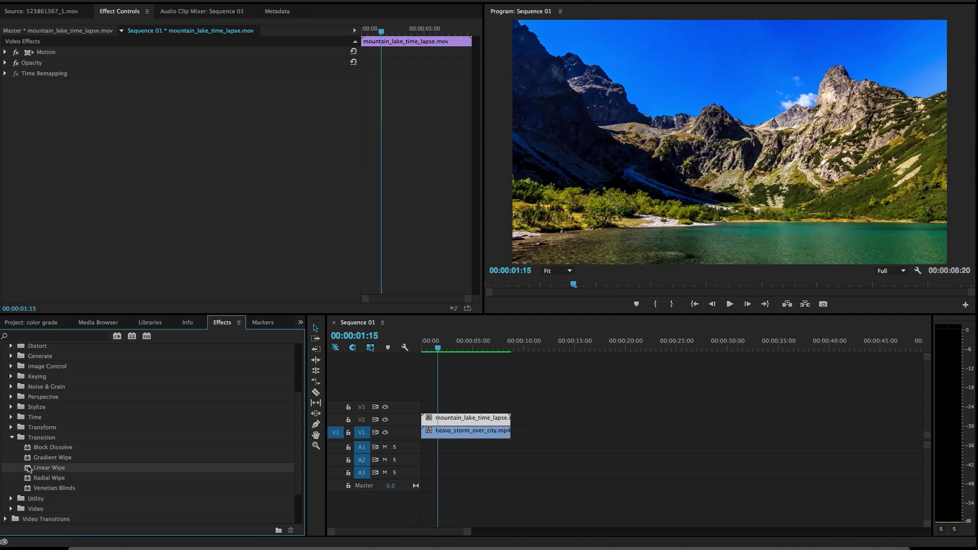
{"action": "left_click", "coordinate": [30, 469]}
{"action": "left_click_drag", "start_coordinate": [30, 469], "coordinate": [438, 421]}
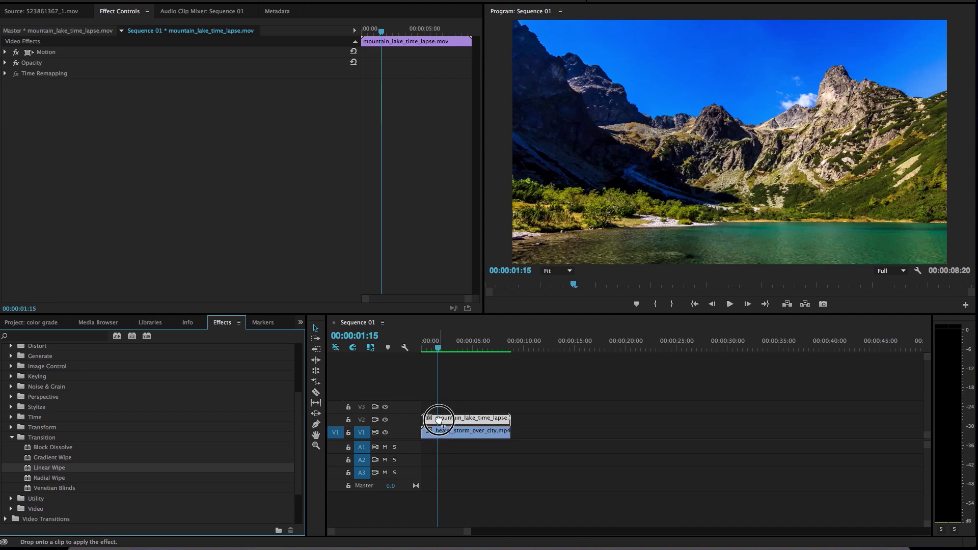
{"action": "left_click_drag", "start_coordinate": [438, 421], "coordinate": [438, 421]}
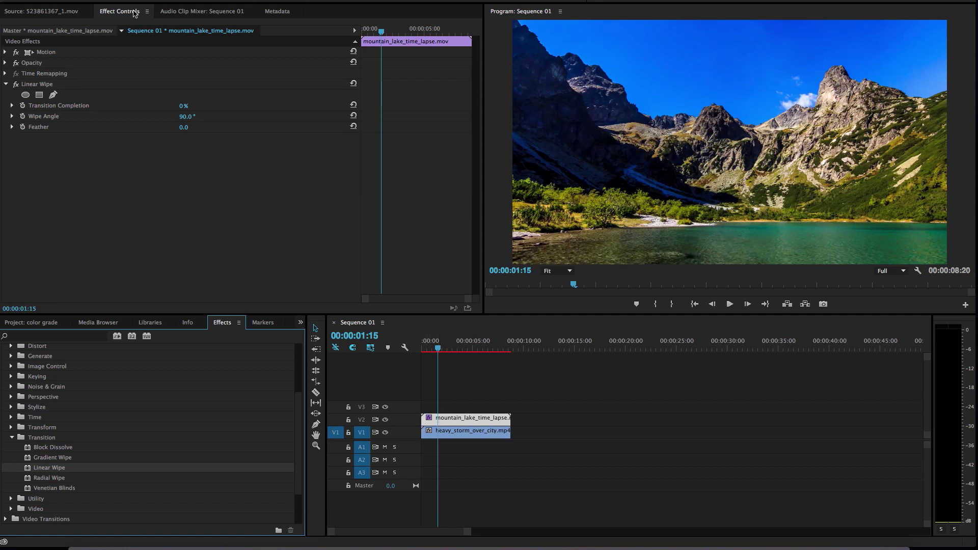
Step: Scrub Linear Wipe's Transition Completion from 0% up to 52% in Effect Controls
{"action": "left_click", "coordinate": [120, 11]}
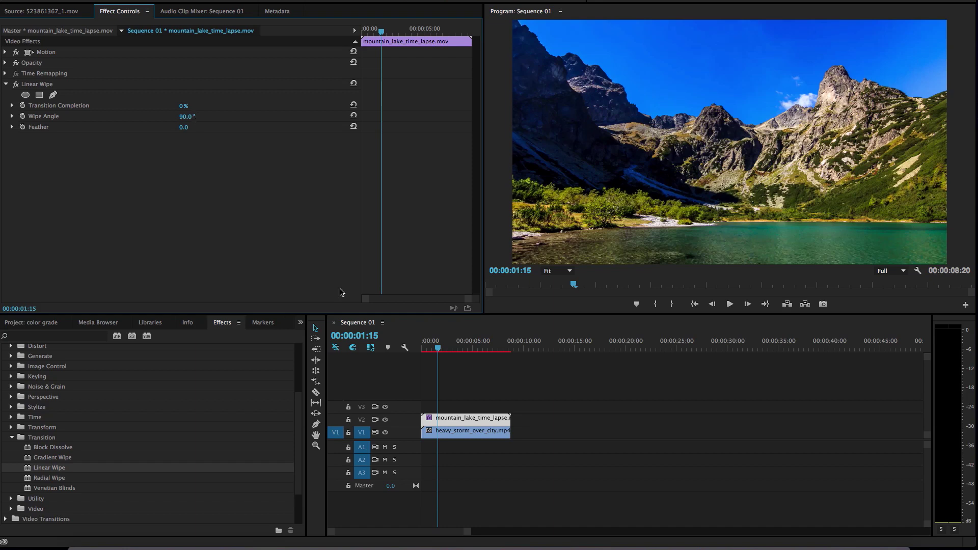
{"action": "left_click", "coordinate": [429, 349]}
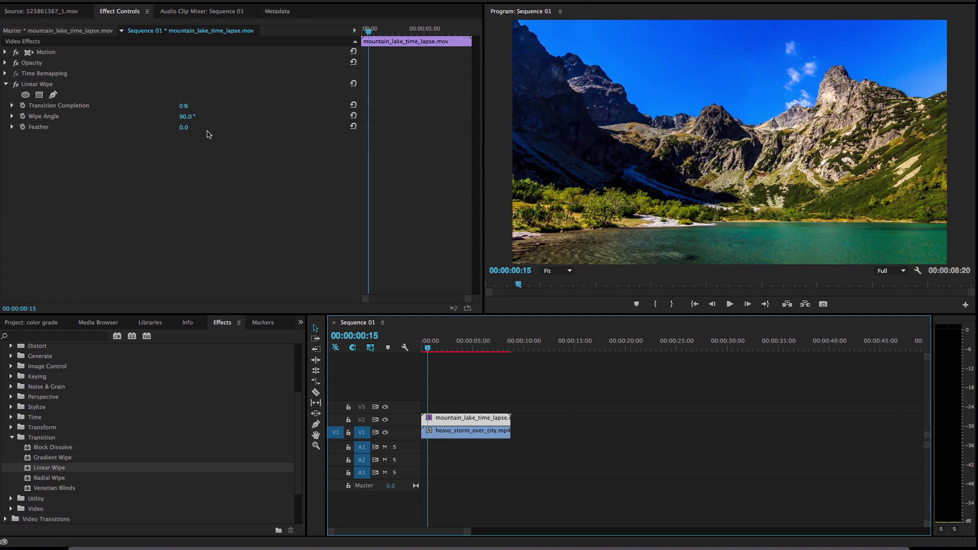
{"action": "left_click_drag", "start_coordinate": [183, 105], "coordinate": [210, 106]}
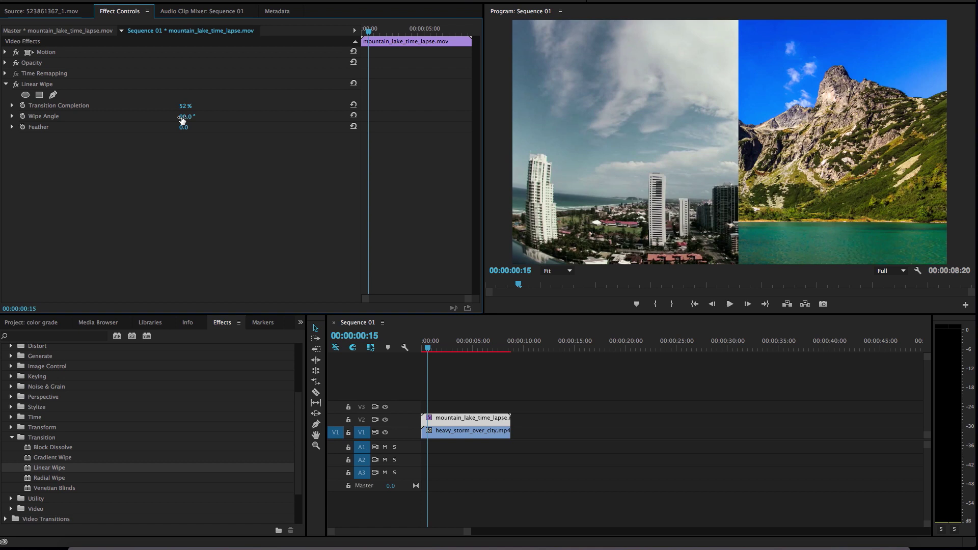
Step: Set Linear Wipe's Wipe Angle to 180° and Transition Completion to 55%
{"action": "left_click_drag", "start_coordinate": [186, 116], "coordinate": [193, 116]}
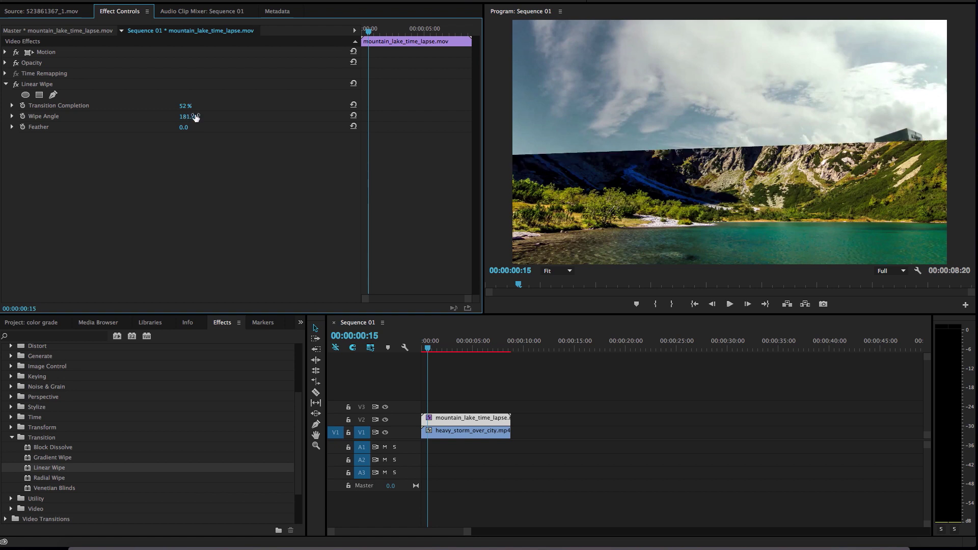
{"action": "left_click", "coordinate": [194, 116]}
{"action": "key", "text": "Down"}
{"action": "key", "text": "Down"}
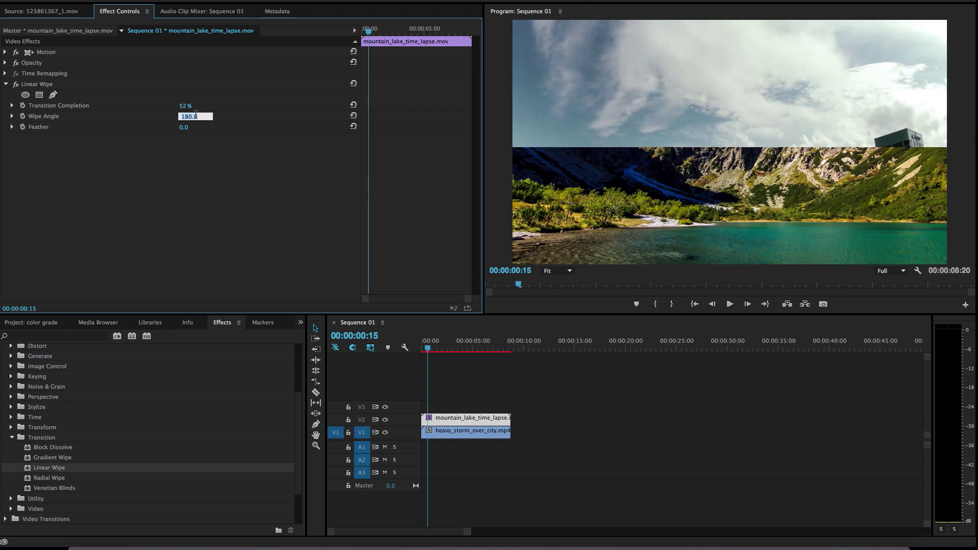
{"action": "key", "text": "Down"}
{"action": "key", "text": "Up"}
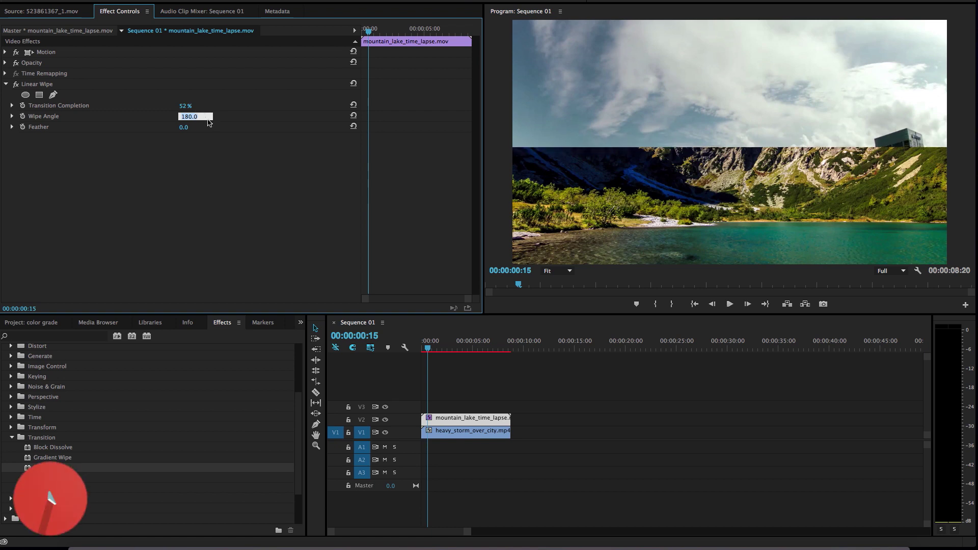
{"action": "mouse_move", "coordinate": [185, 106]}
{"action": "left_mouse_down"}
{"action": "mouse_move", "coordinate": [201, 106]}
{"action": "mouse_move", "coordinate": [179, 106]}
{"action": "mouse_move", "coordinate": [193, 106]}
{"action": "left_mouse_up"}
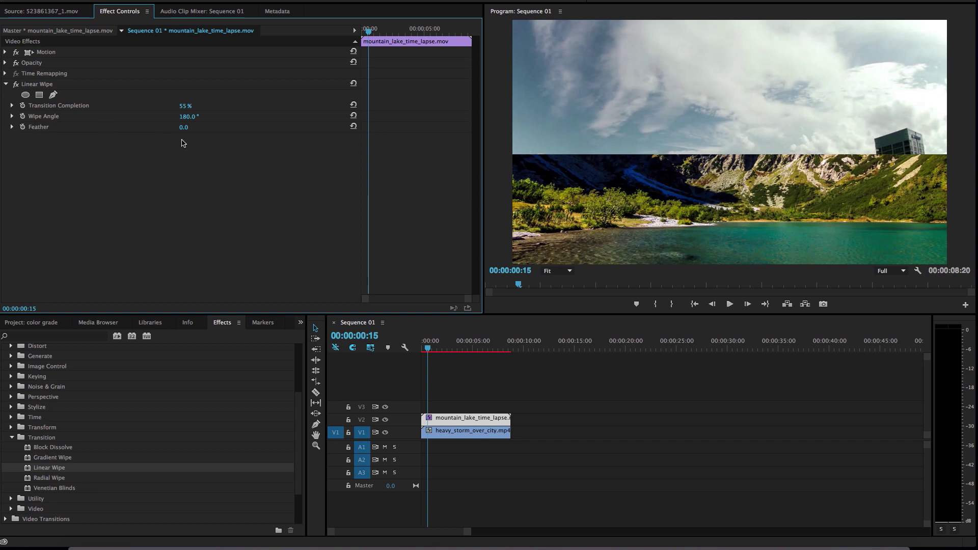
Step: Raise Linear Wipe's Feather to 766 and play the blend from the start
{"action": "left_click_drag", "start_coordinate": [183, 128], "coordinate": [346, 127]}
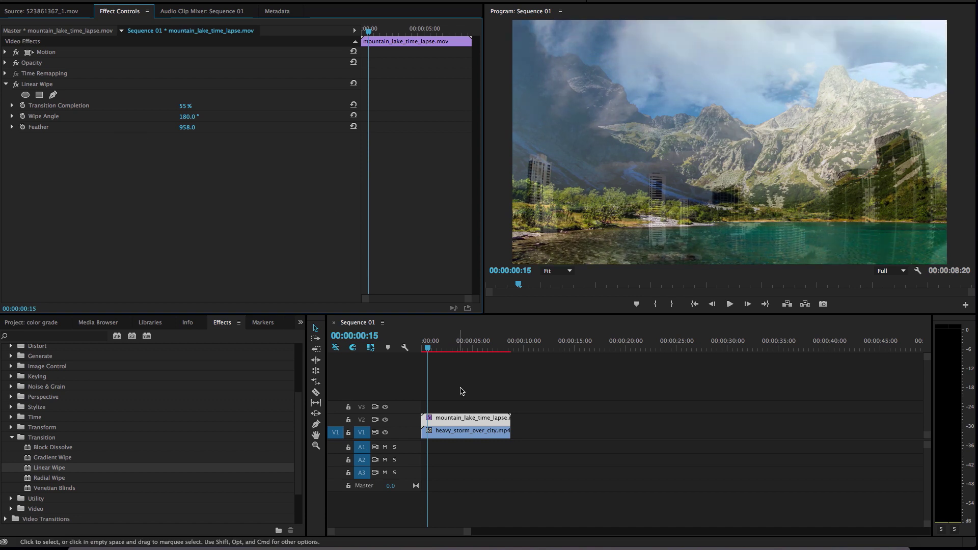
{"action": "mouse_move", "coordinate": [428, 349]}
{"action": "left_mouse_down"}
{"action": "mouse_move", "coordinate": [415, 344]}
{"action": "mouse_move", "coordinate": [422, 348]}
{"action": "left_mouse_up"}
{"action": "key", "text": "space"}
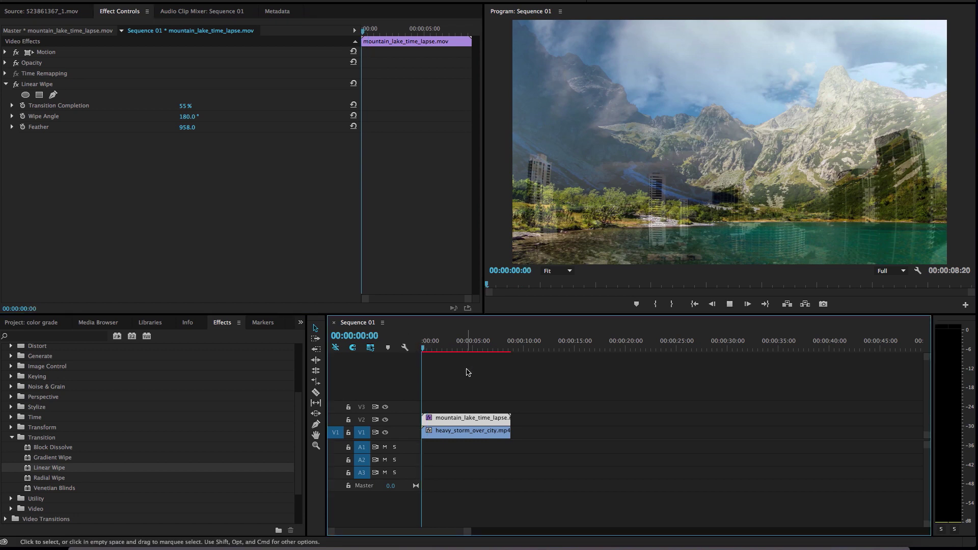
{"action": "key", "text": "space"}
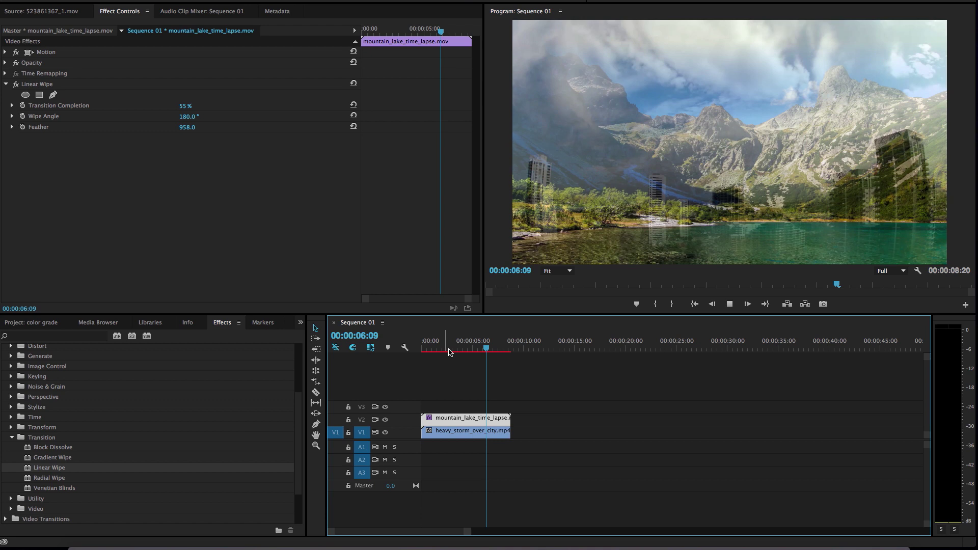
Step: Render the sequence previews, then stop playback and return to the clip start
{"action": "key", "text": "Return"}
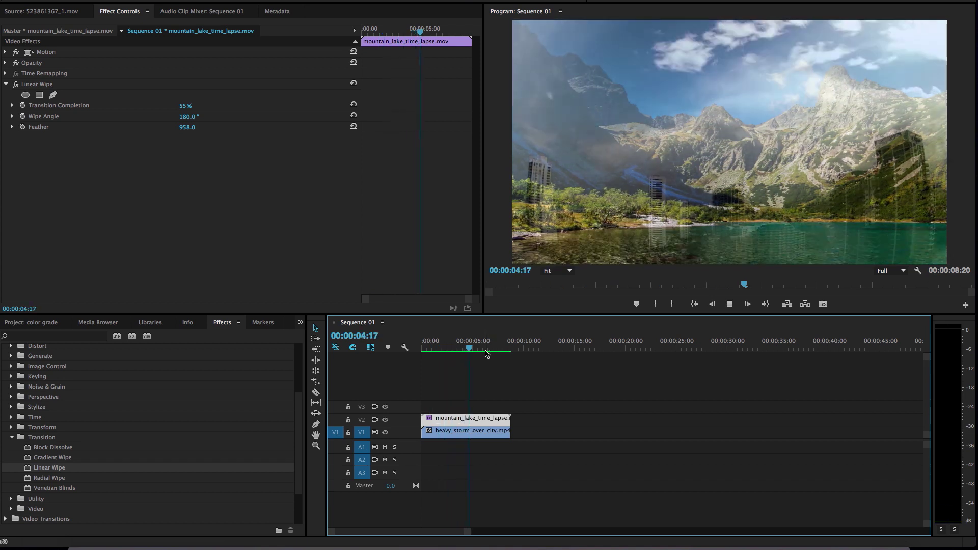
{"action": "key", "text": "space"}
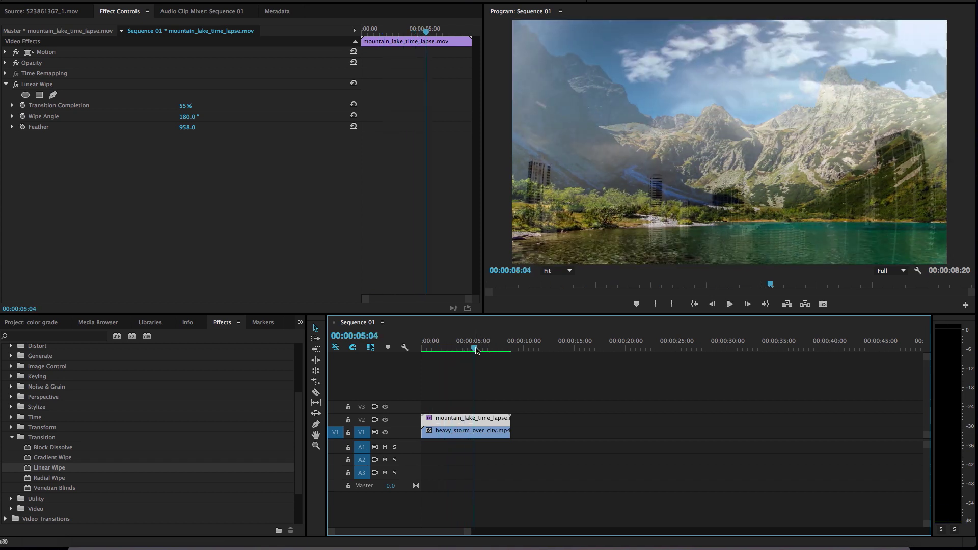
{"action": "left_click_drag", "start_coordinate": [475, 351], "coordinate": [431, 341]}
Step: Scrub Linear Wipe's Feather from 766 down to 316, then play the sequence back
{"action": "left_click", "coordinate": [193, 130]}
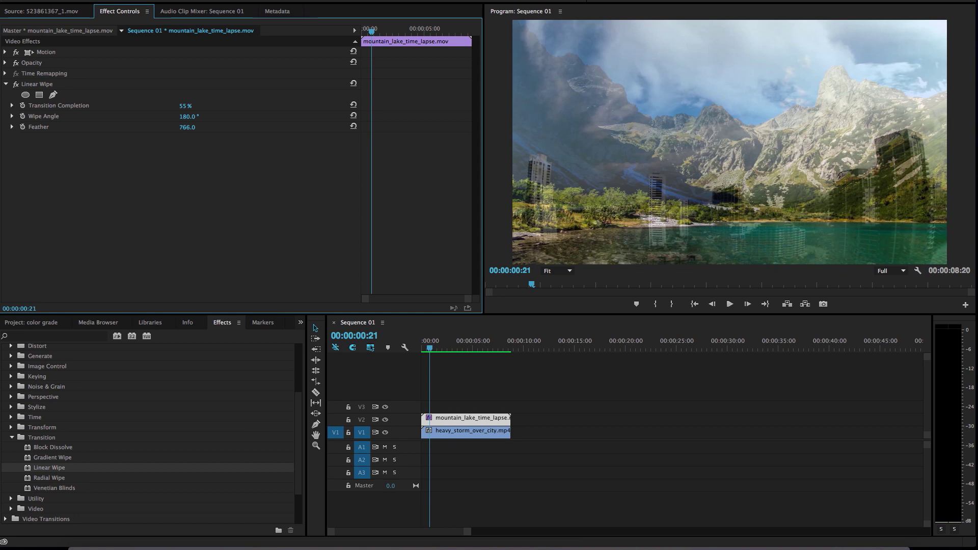
{"action": "mouse_move", "coordinate": [193, 129]}
{"action": "left_mouse_down"}
{"action": "mouse_move", "coordinate": [208, 129]}
{"action": "mouse_move", "coordinate": [181, 131]}
{"action": "mouse_move", "coordinate": [199, 131]}
{"action": "left_mouse_up"}
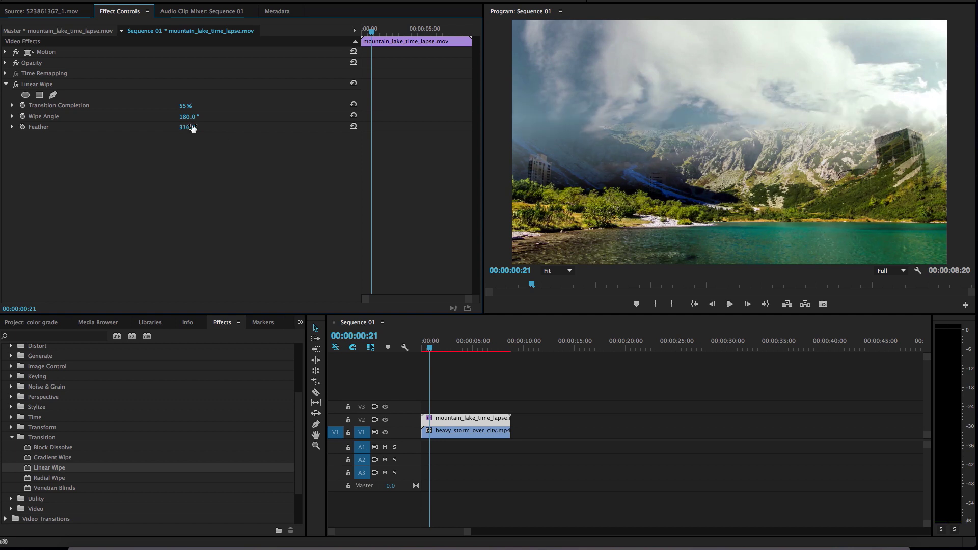
{"action": "left_click_drag", "start_coordinate": [187, 127], "coordinate": [183, 126]}
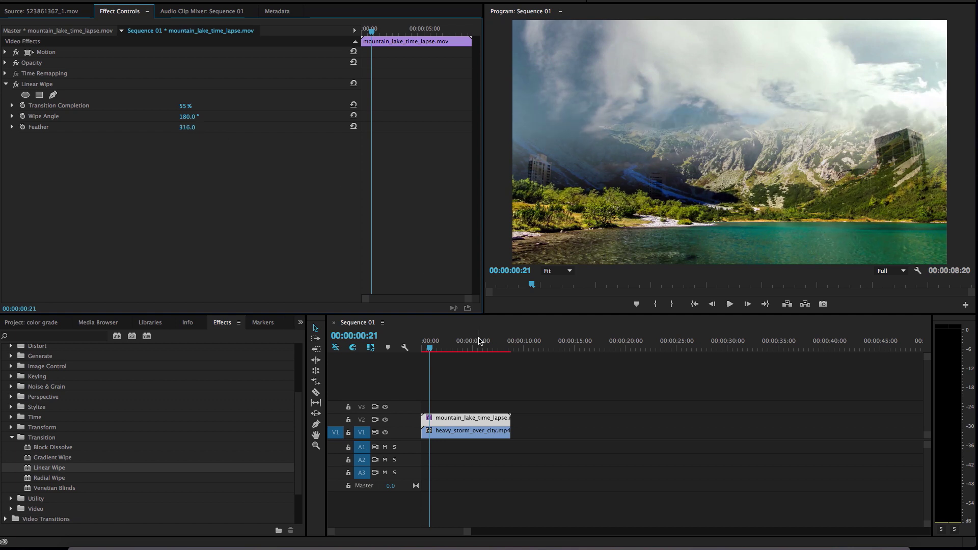
{"action": "key", "text": "space"}
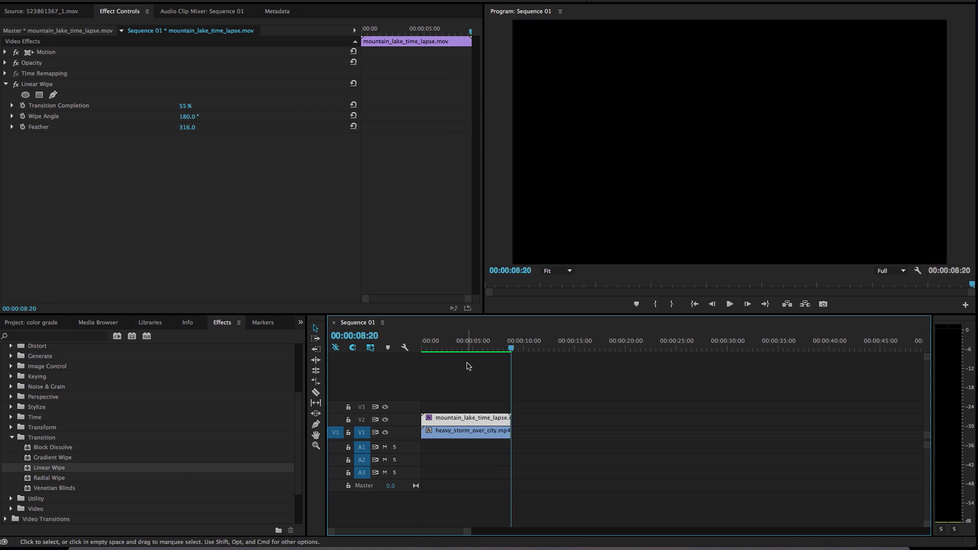
{"action": "key", "text": "space"}
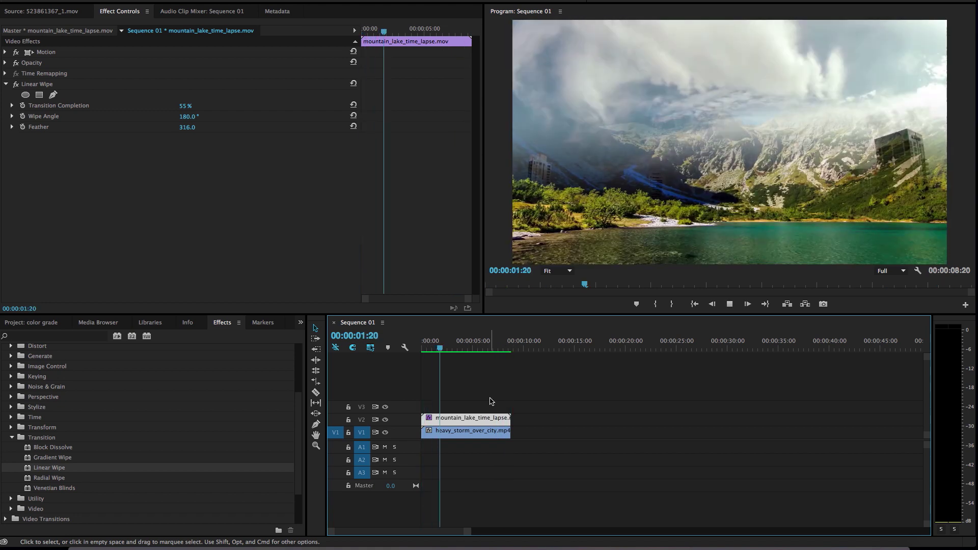